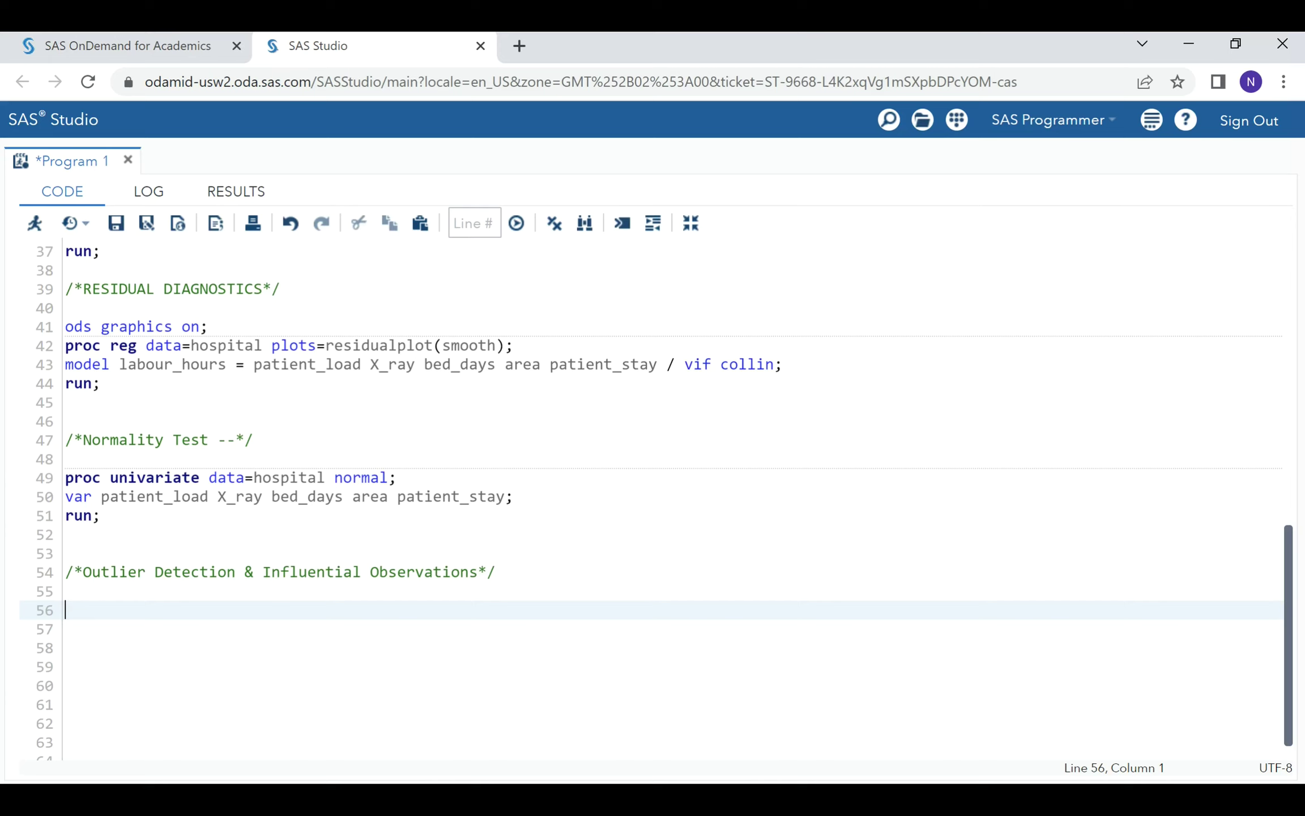
# Step: Enable ODS graphics and start a proc reg statement on the hospital data set
pyautogui.write('ods gr')
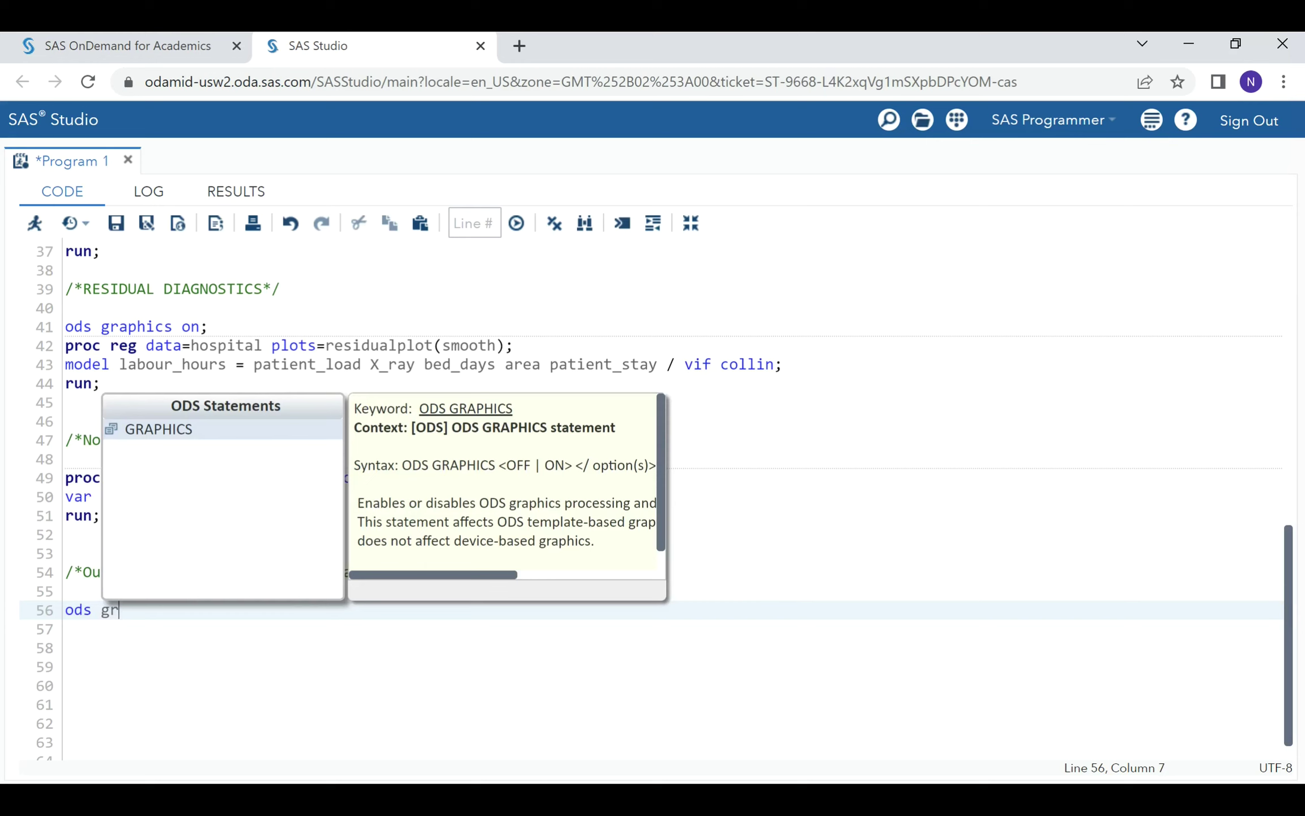
pyautogui.write('aphics on;')
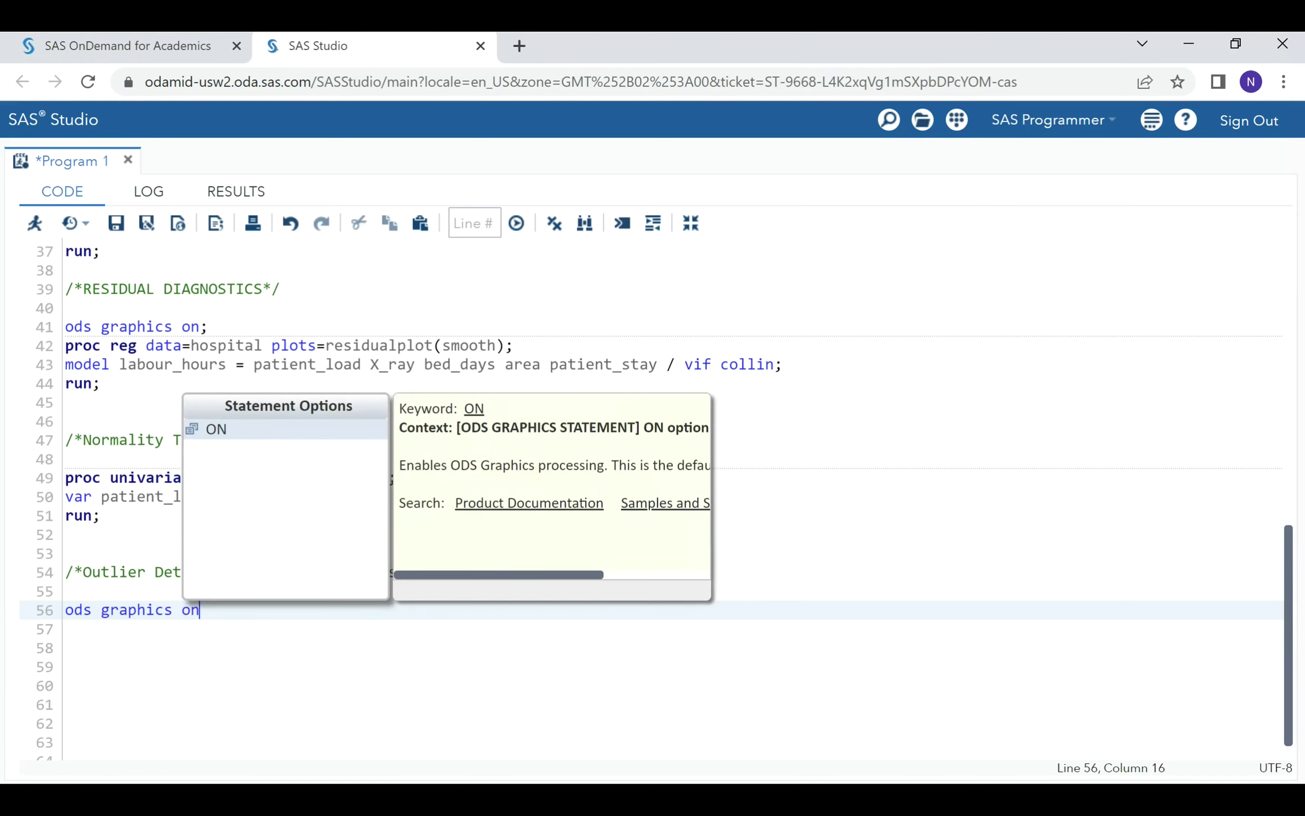
pyautogui.press('Return')
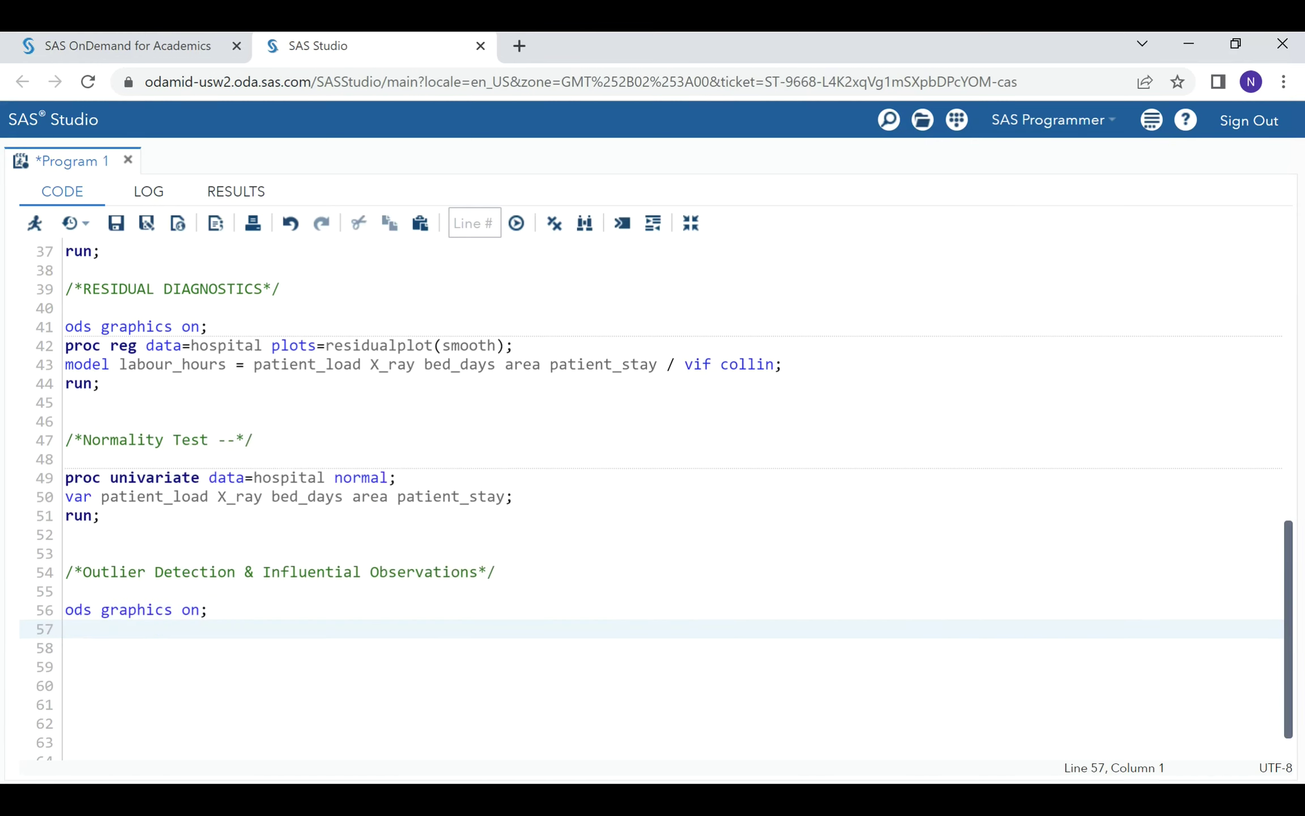
pyautogui.write('proc reg ')
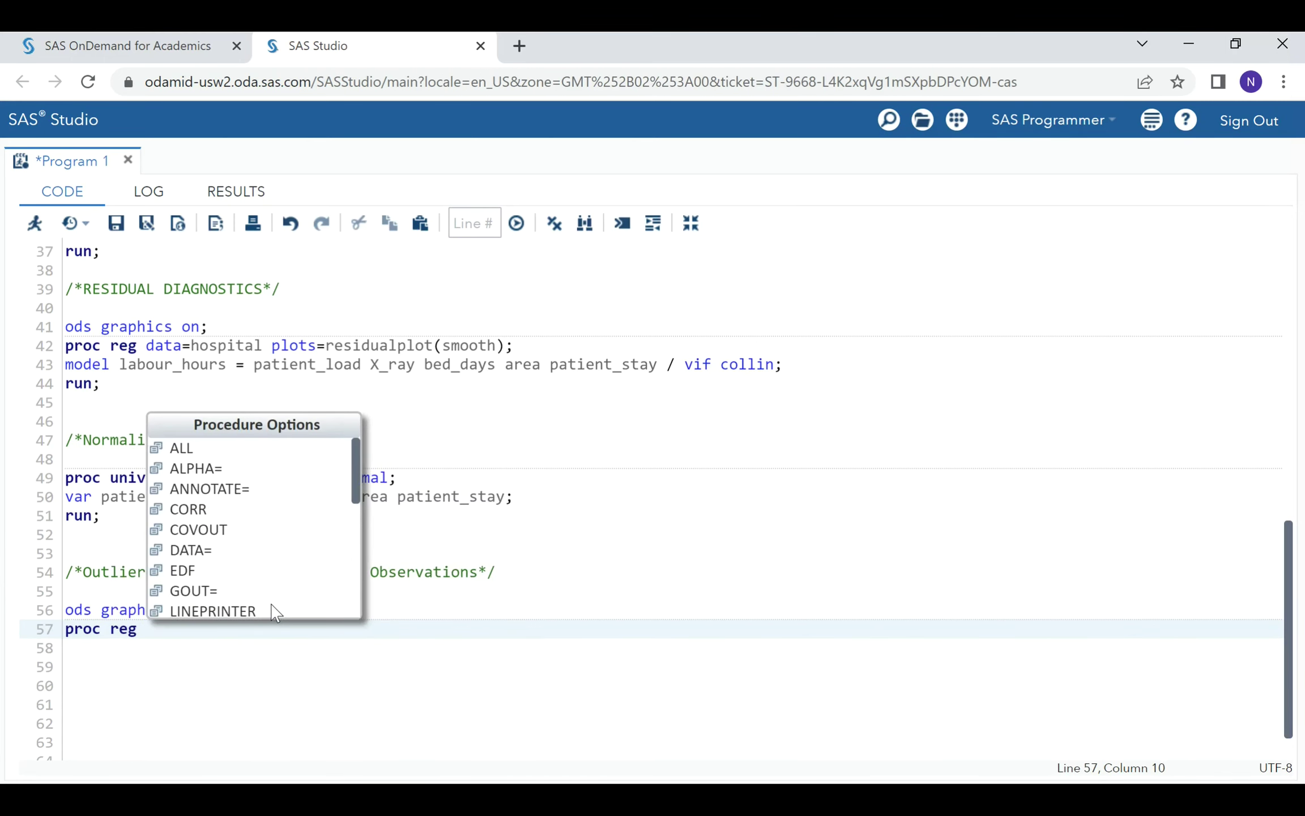
pyautogui.write('data=')
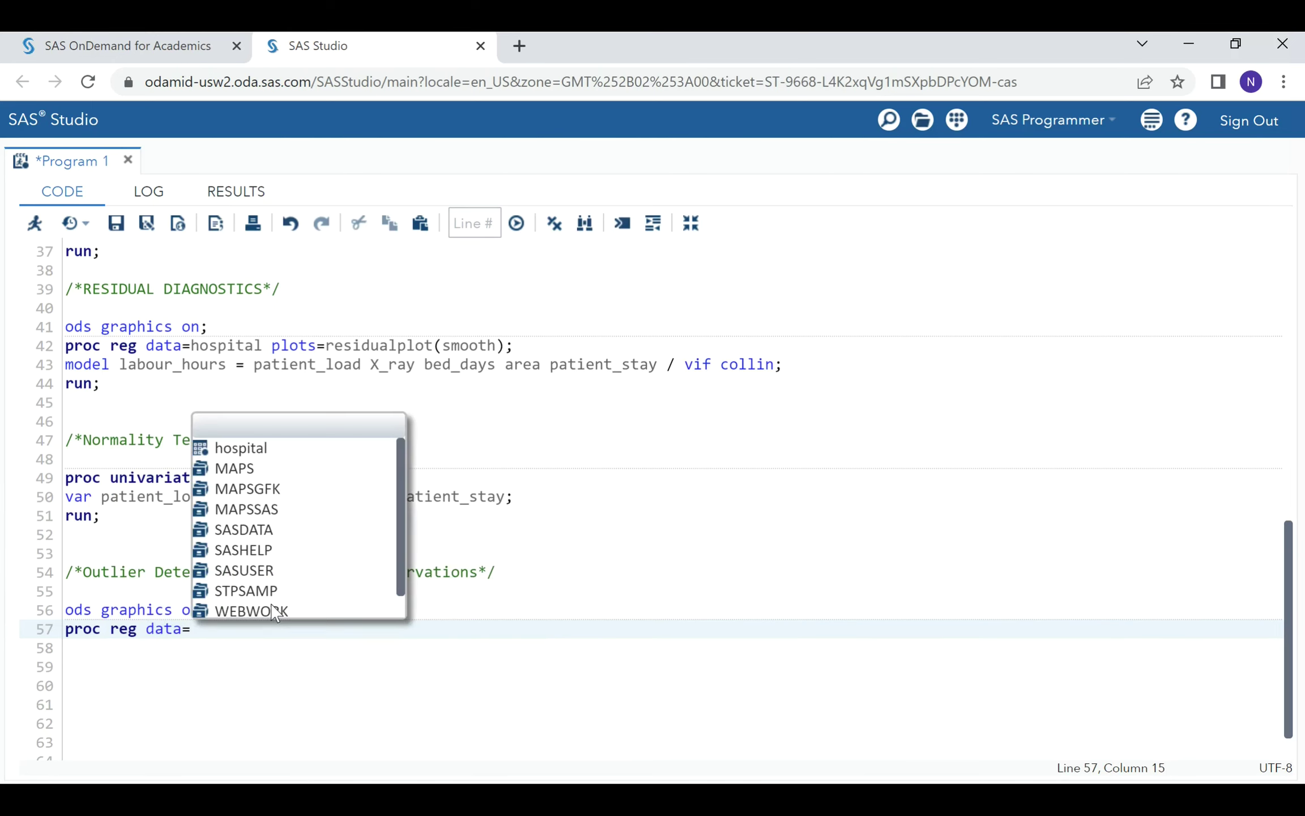
pyautogui.press('Down')
pyautogui.press('Return')
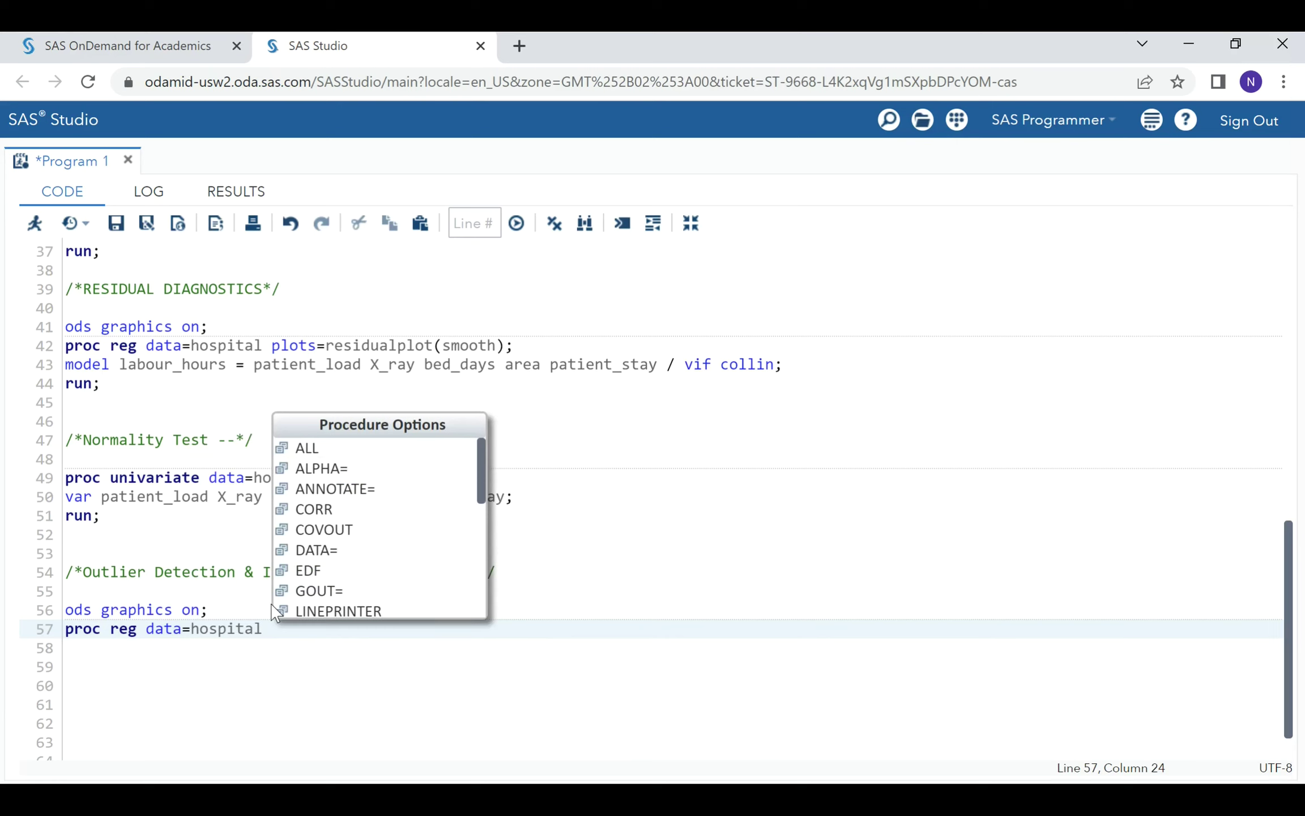
pyautogui.write(';')
pyautogui.press('Return')
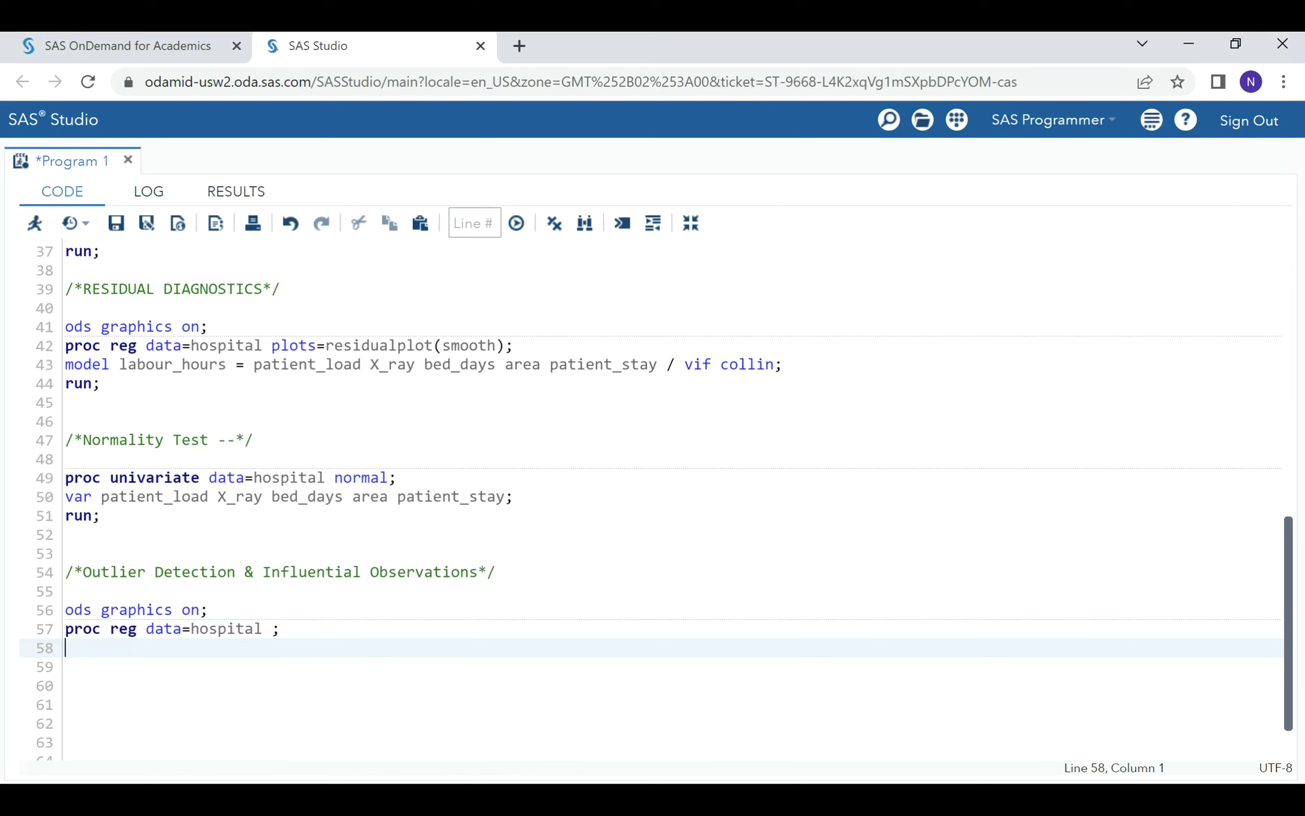
# Step: Reuse the labour_hours model statement from line 43 on line 58 and end with run;
pyautogui.moveTo(65, 364); pyautogui.dragTo(657, 364)
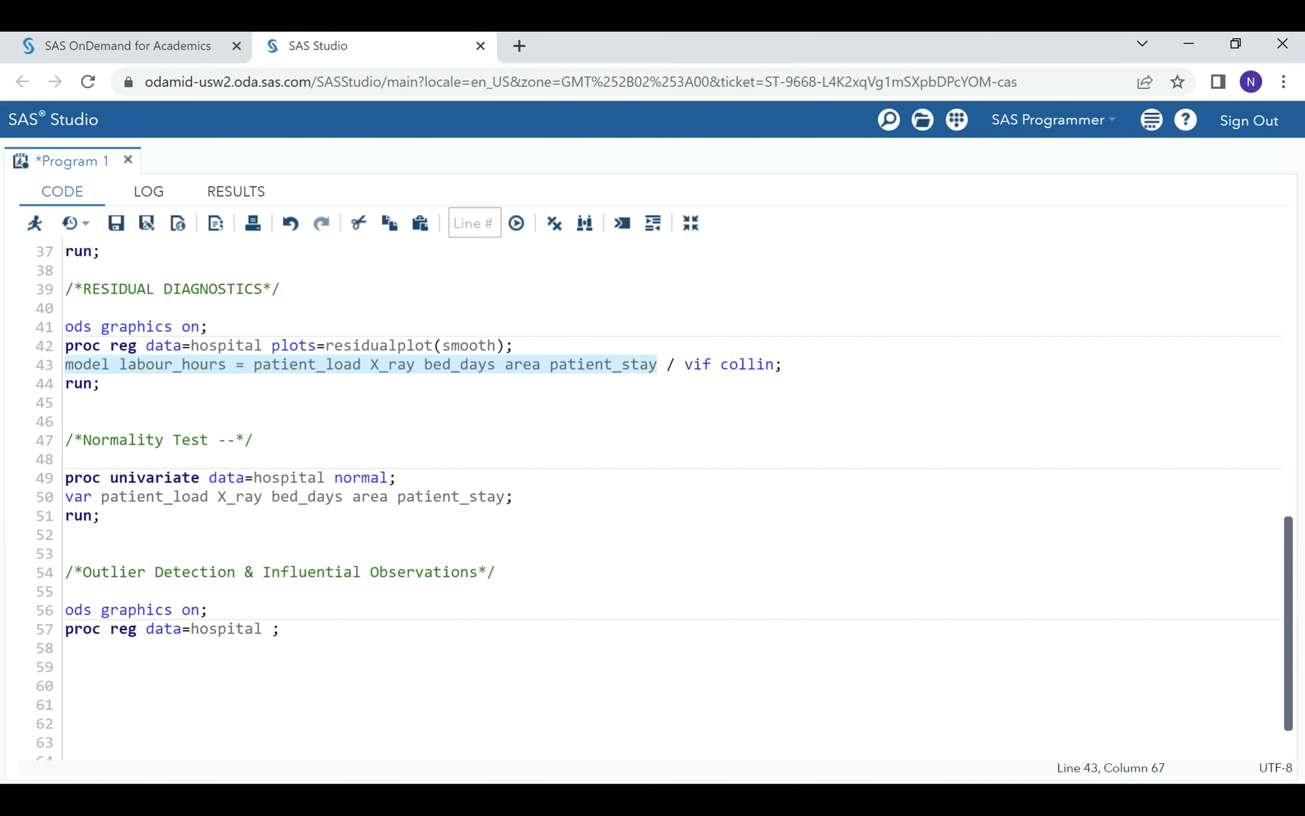
pyautogui.hotkey('ctrl', 'c')
pyautogui.click(123, 646)
pyautogui.hotkey('ctrl', 'v')
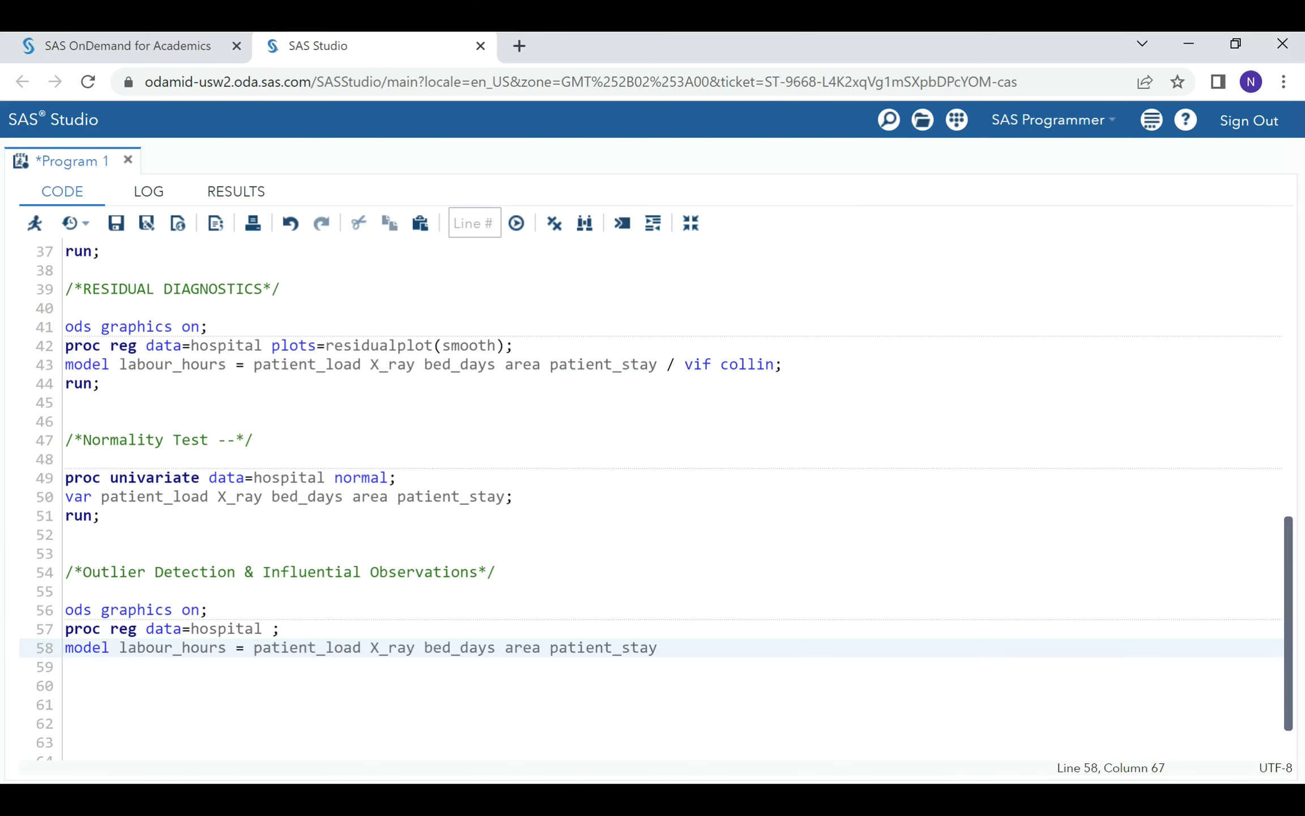
pyautogui.write(';')
pyautogui.press('Return')
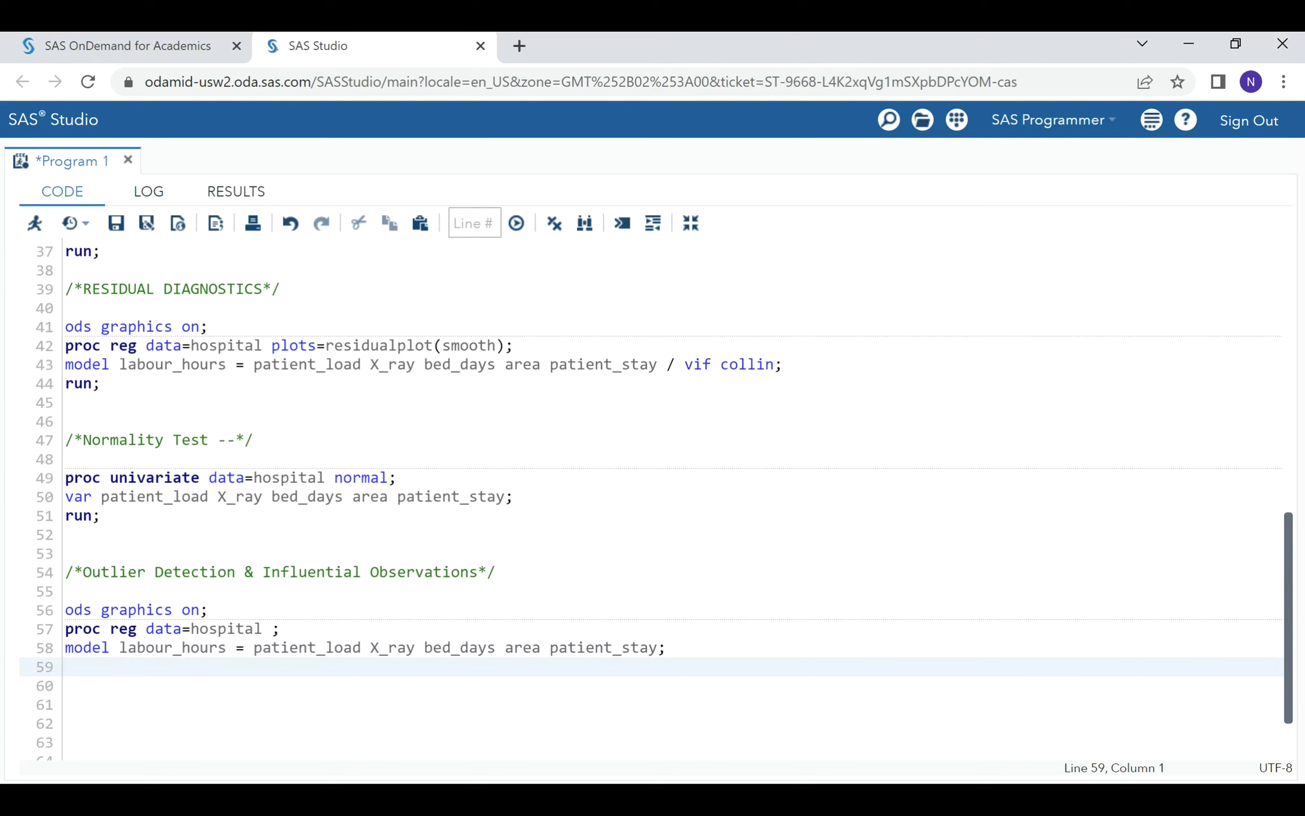
pyautogui.write('run;')
# Step: Add plots(only label) = (CooksD DFFITS DFBETAS) after data=hospital and select lines 56–59
pyautogui.click(262, 628)
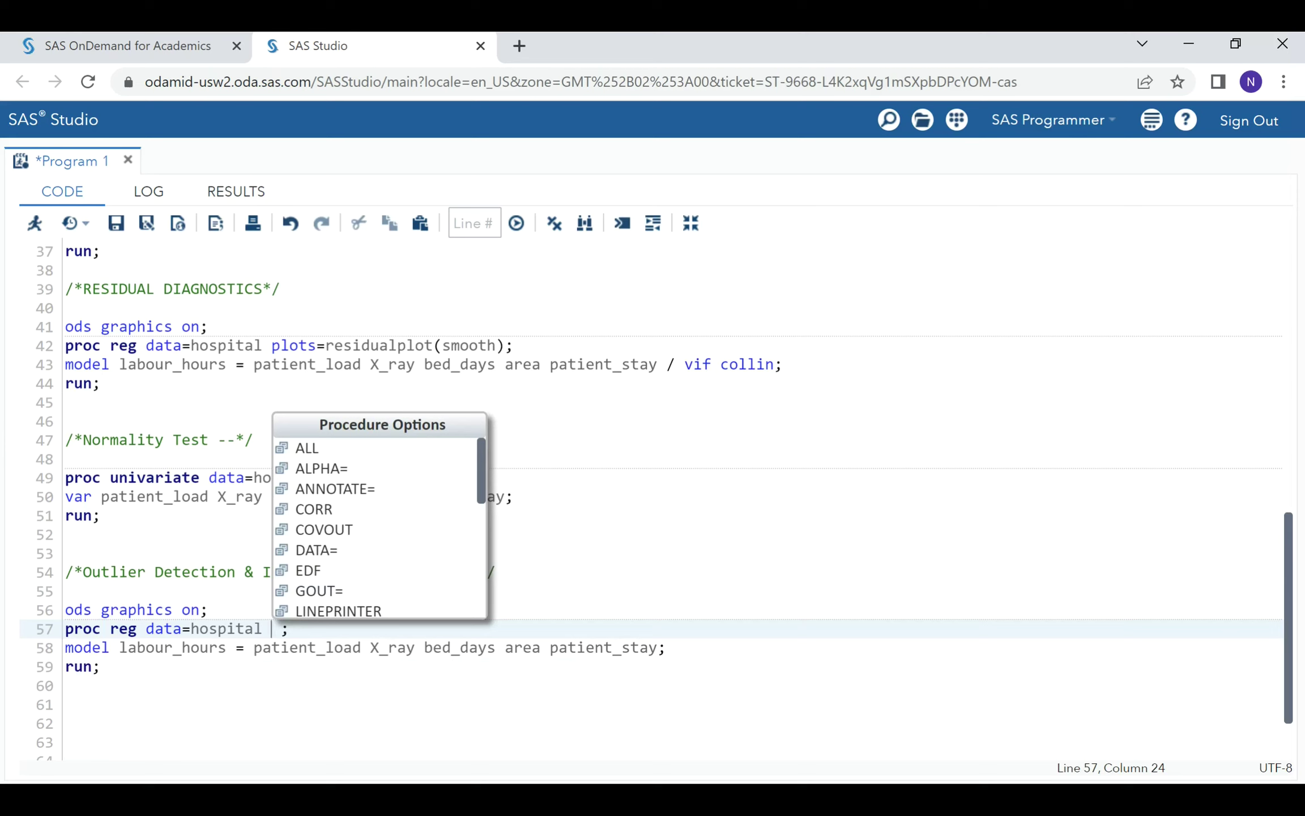
pyautogui.write('plot')
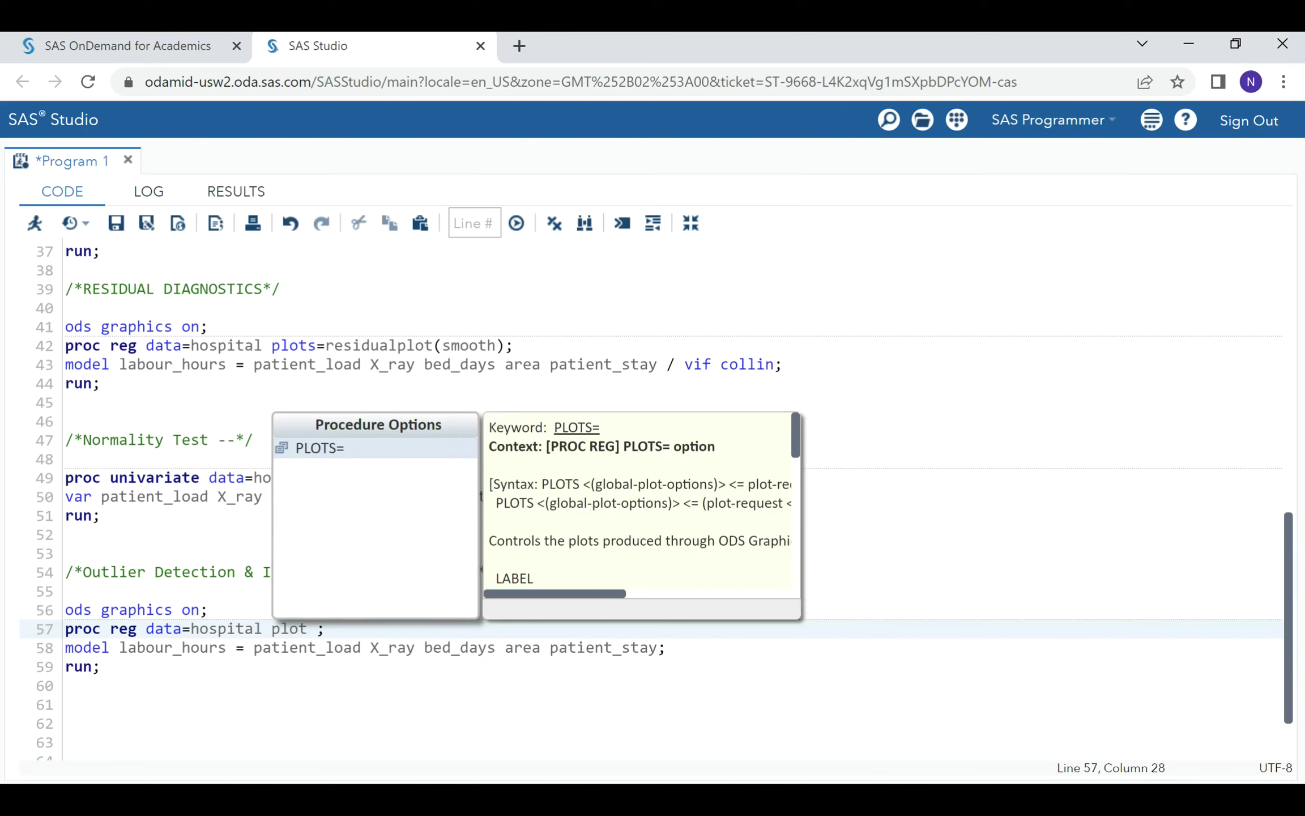
pyautogui.write('s()')
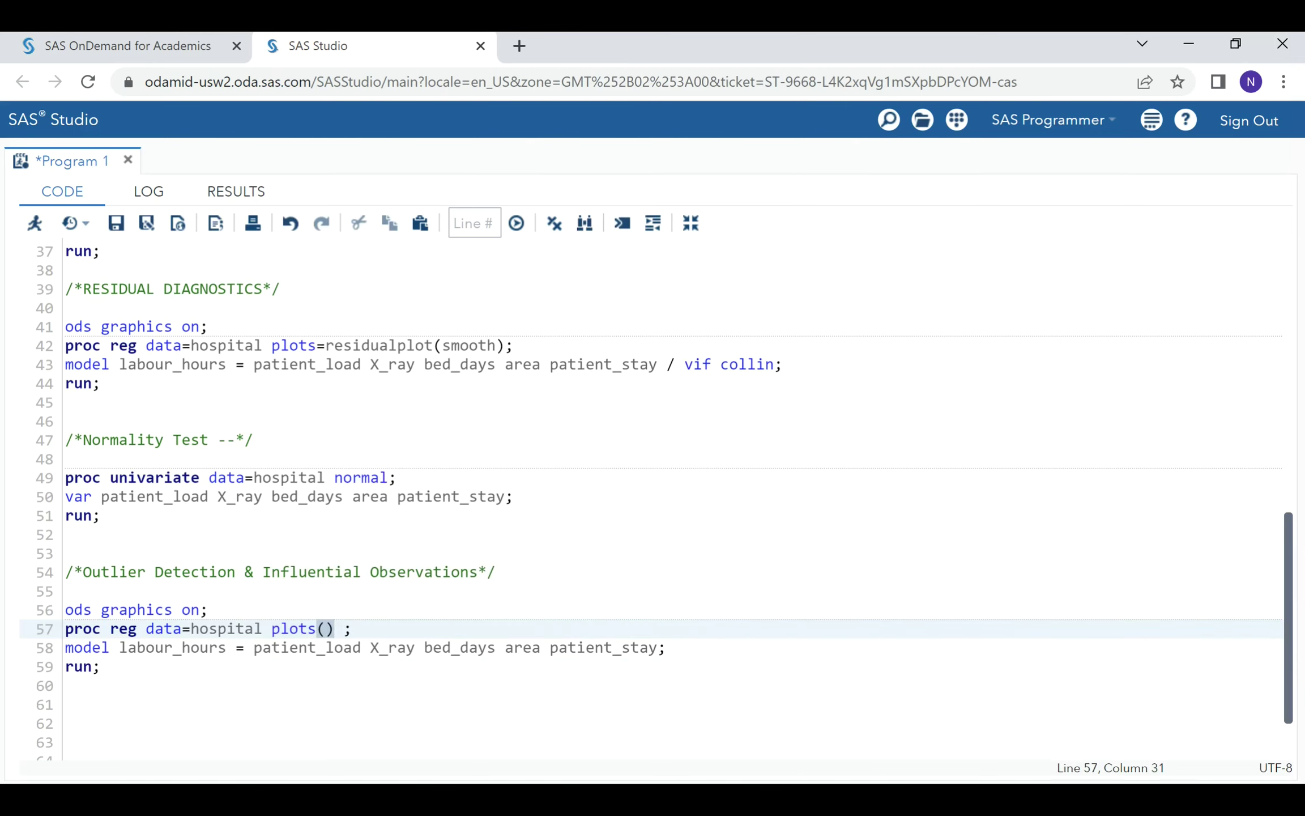
pyautogui.press('Left')
pyautogui.write('only la')
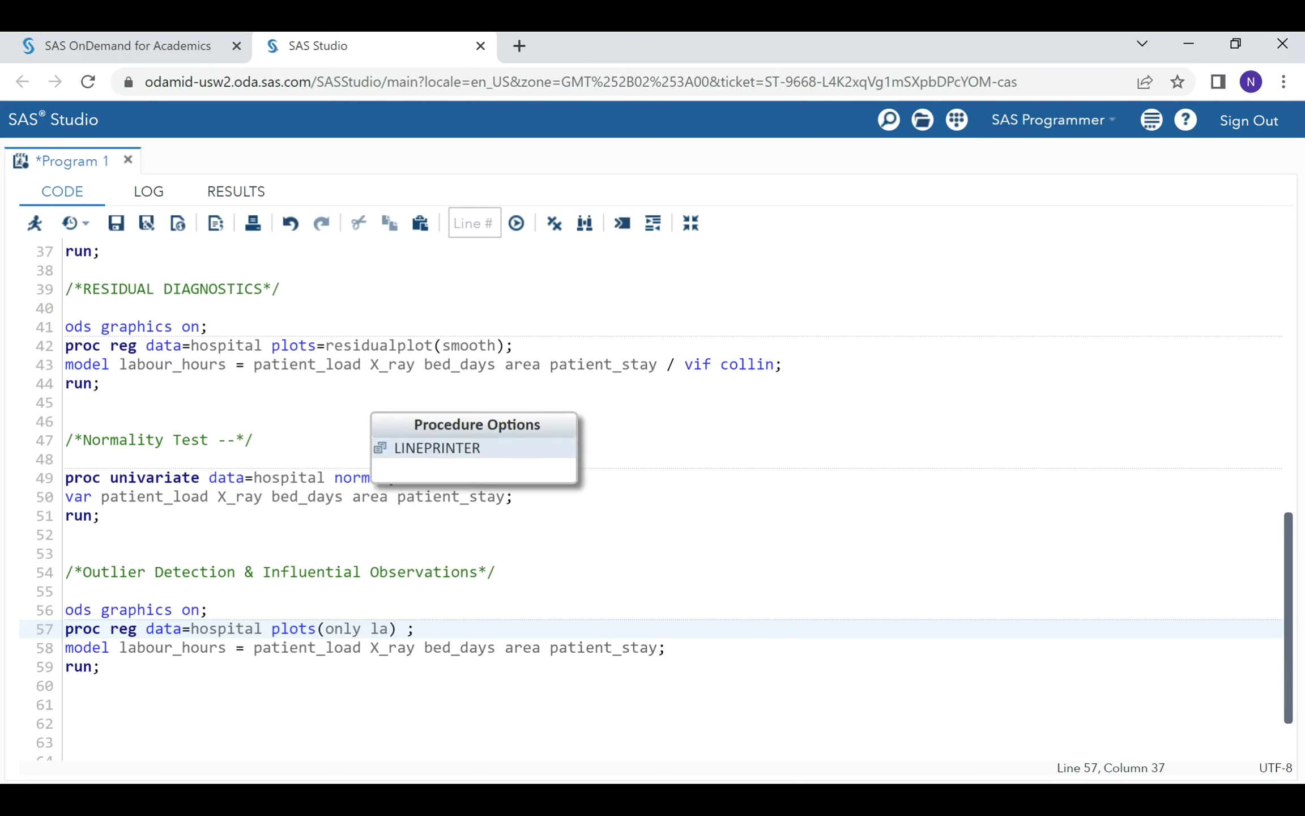
pyautogui.write('bel')
pyautogui.press('Right')
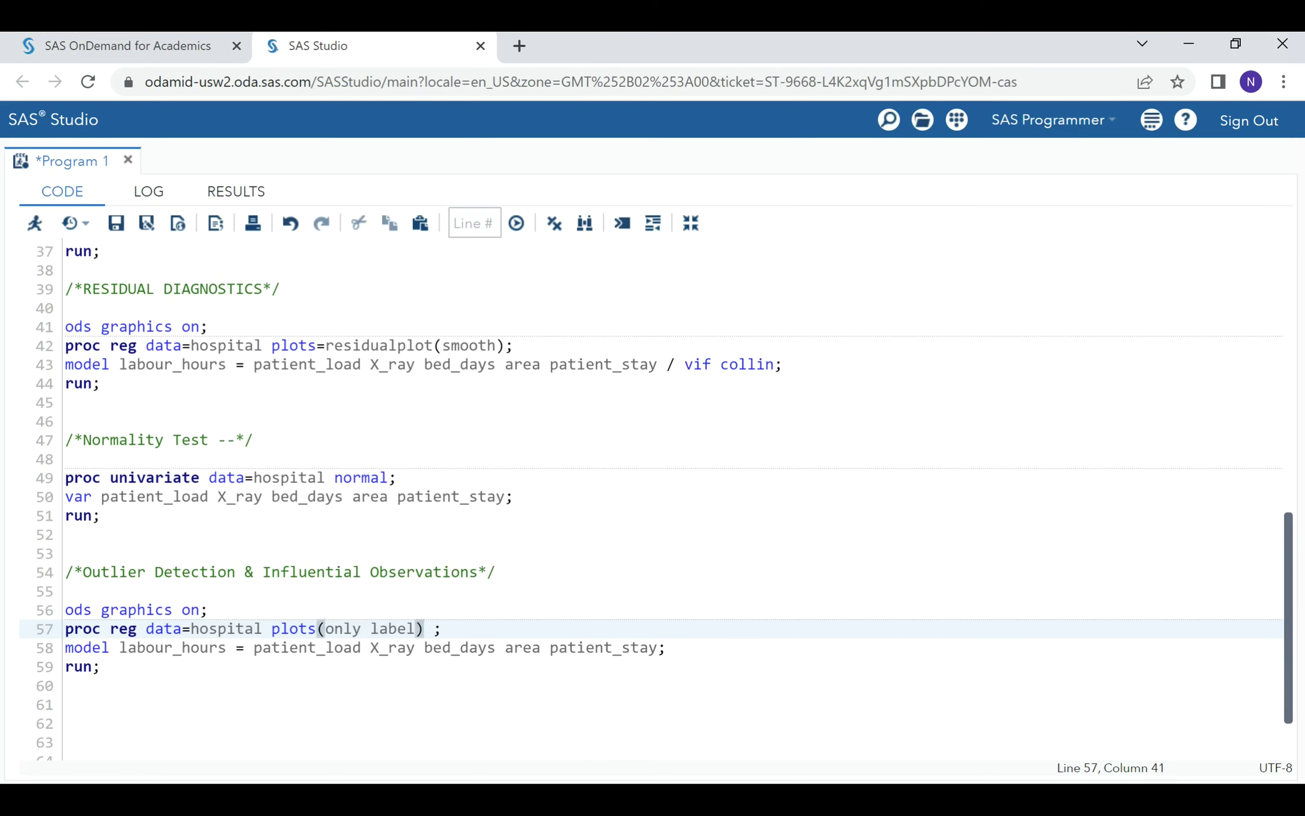
pyautogui.write('= ()')
pyautogui.click(459, 628)
pyautogui.write('CooksD ')
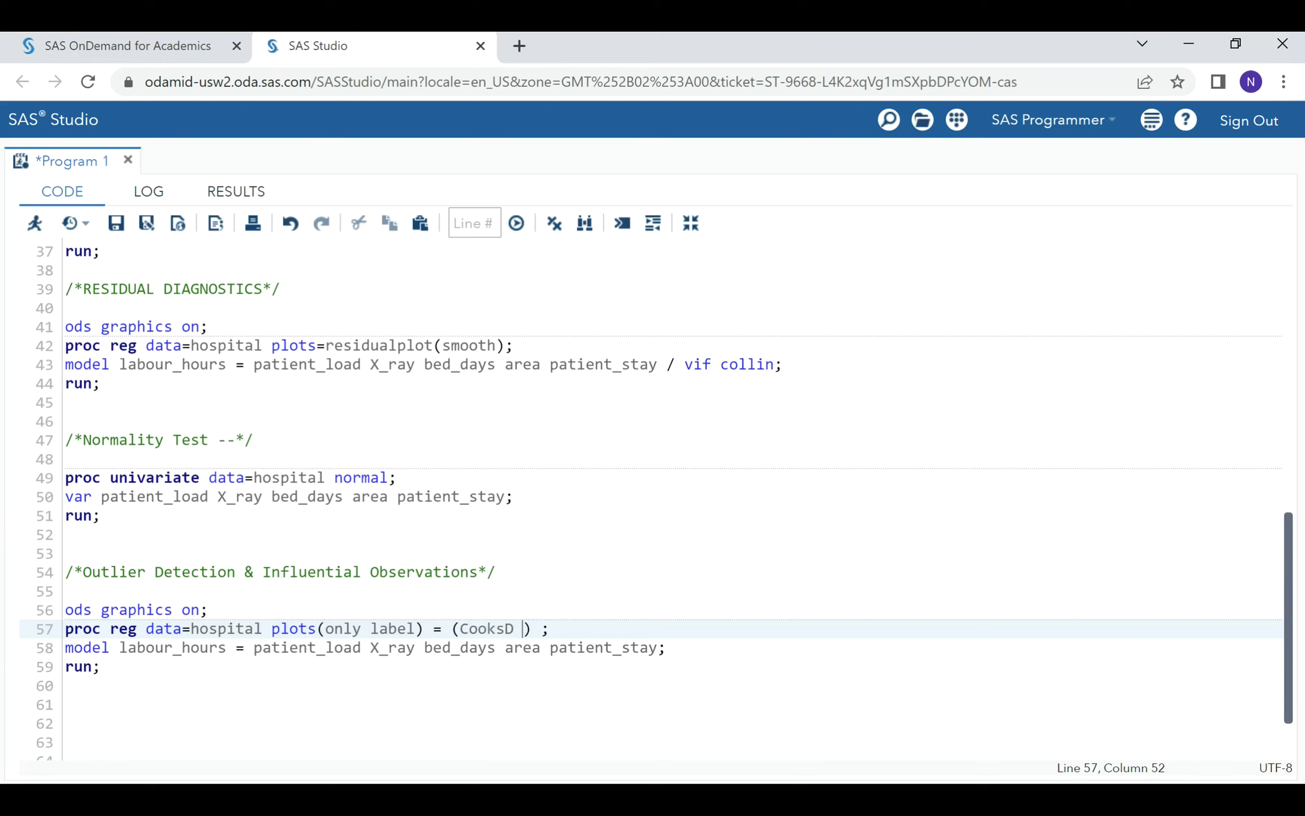
pyautogui.write('DFFITS DFBETAS')
pyautogui.moveTo(101, 666); pyautogui.dragTo(57, 618)
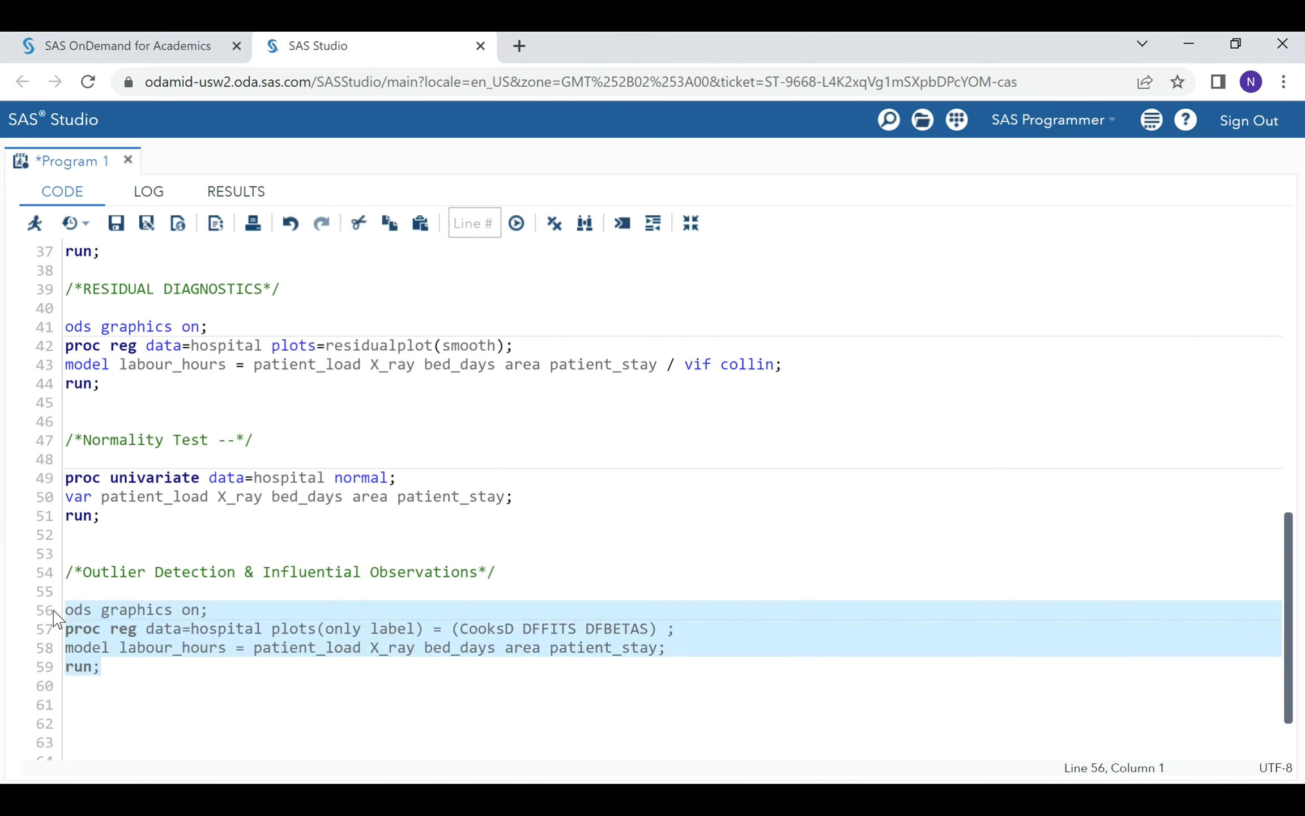
# Step: Run the selected lines 56–59 and scroll the results down to the Cook's D plot
pyautogui.click(35, 224)
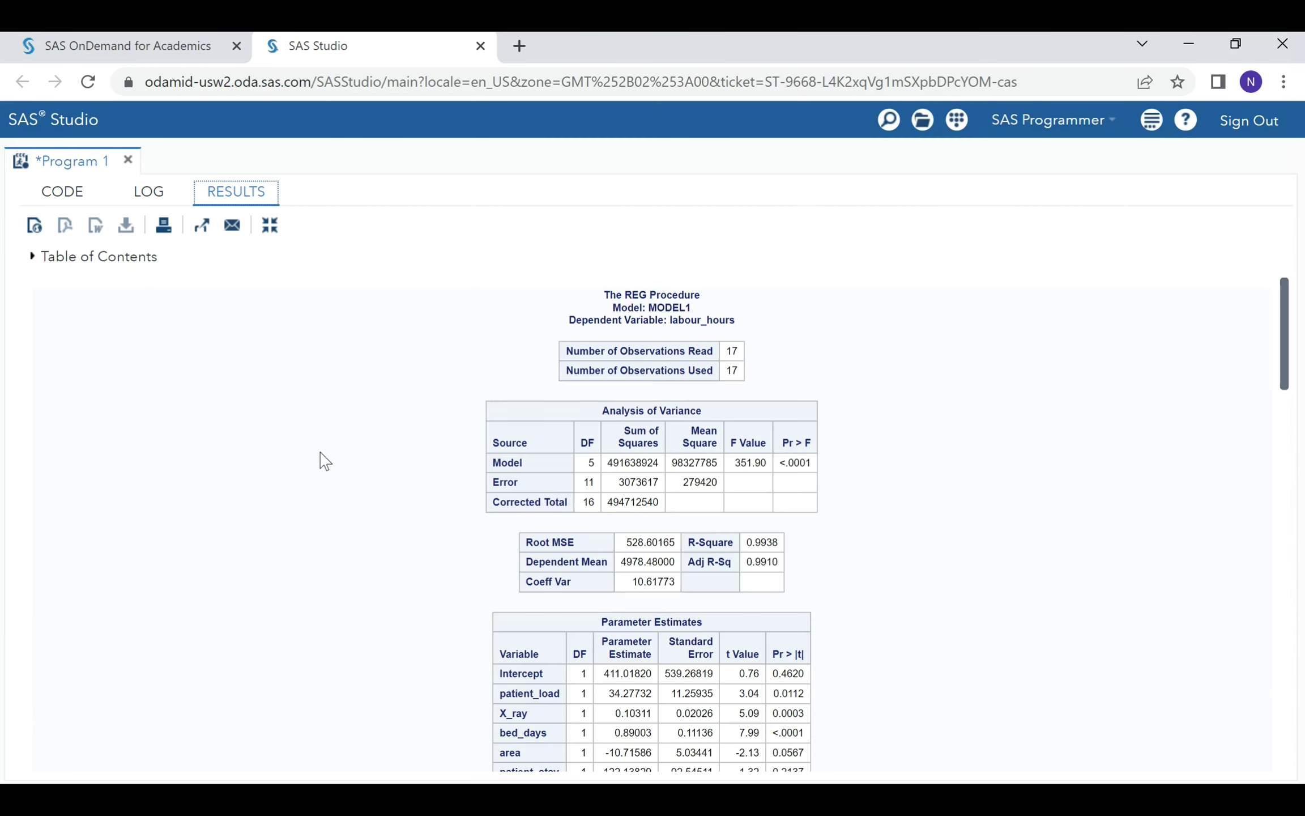
pyautogui.scroll(-6, 317, 465)
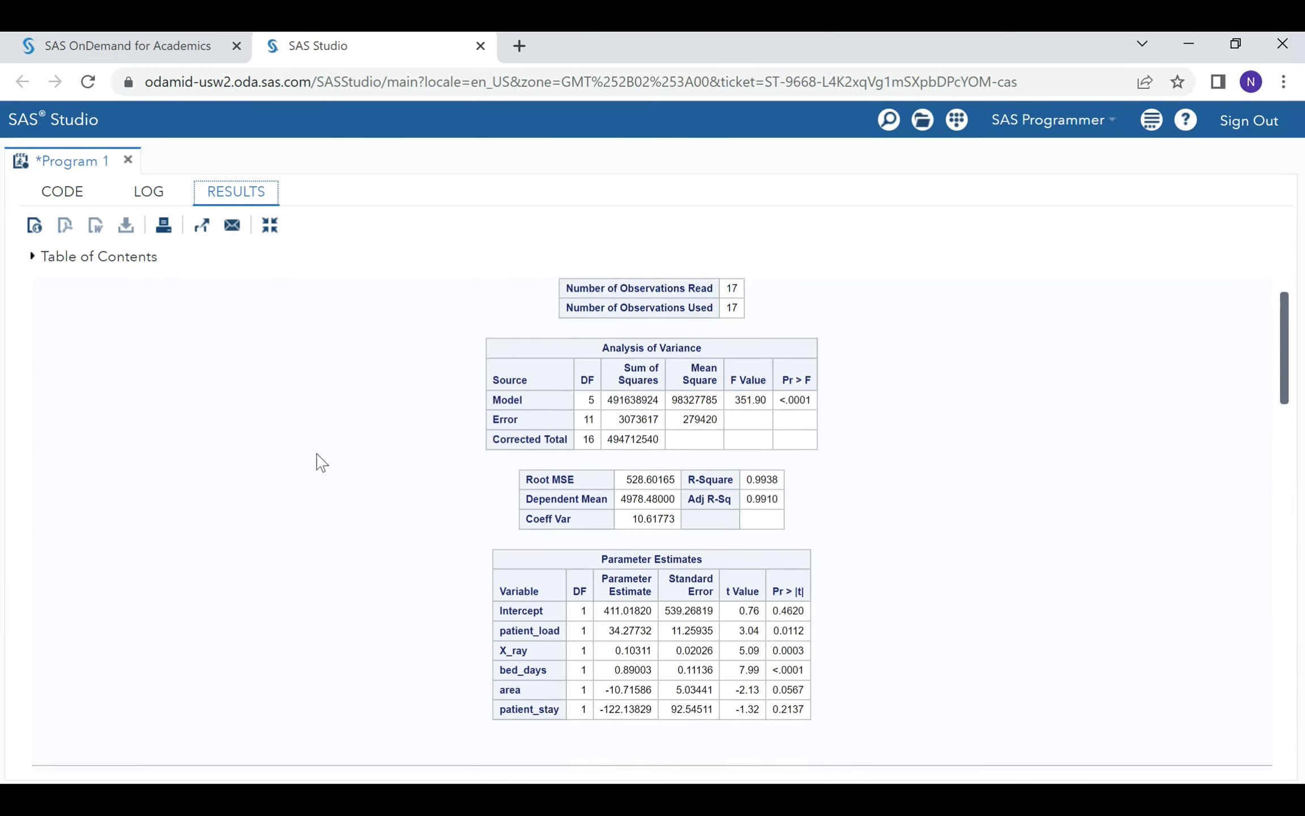
pyautogui.scroll(-3, 331, 479)
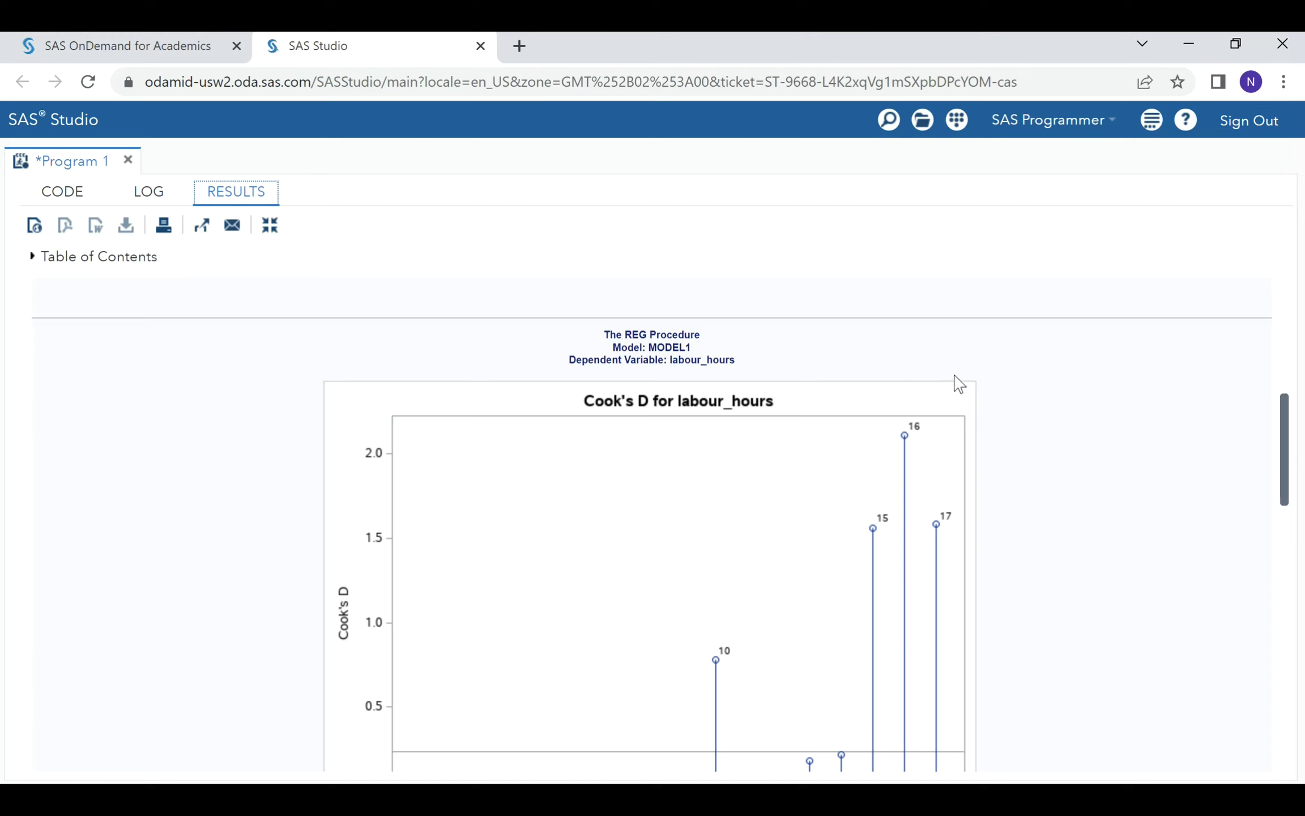
# Step: Scroll past Cook's D to the DFFITS plot flagging observations 10, 15, 16 and 17
pyautogui.click(1285, 428)
pyautogui.moveTo(1289, 428); pyautogui.dragTo(1291, 455)
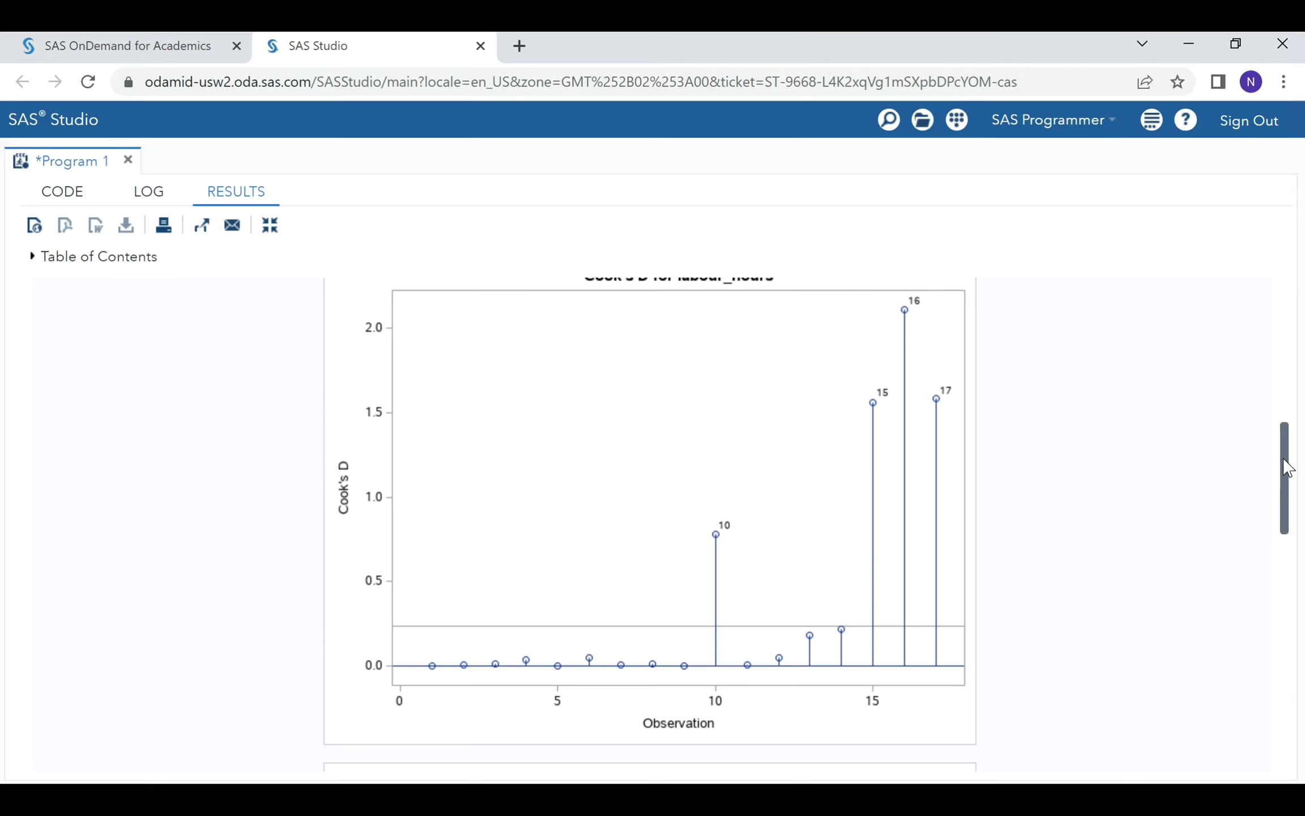
pyautogui.moveTo(1287, 468); pyautogui.dragTo(1284, 571)
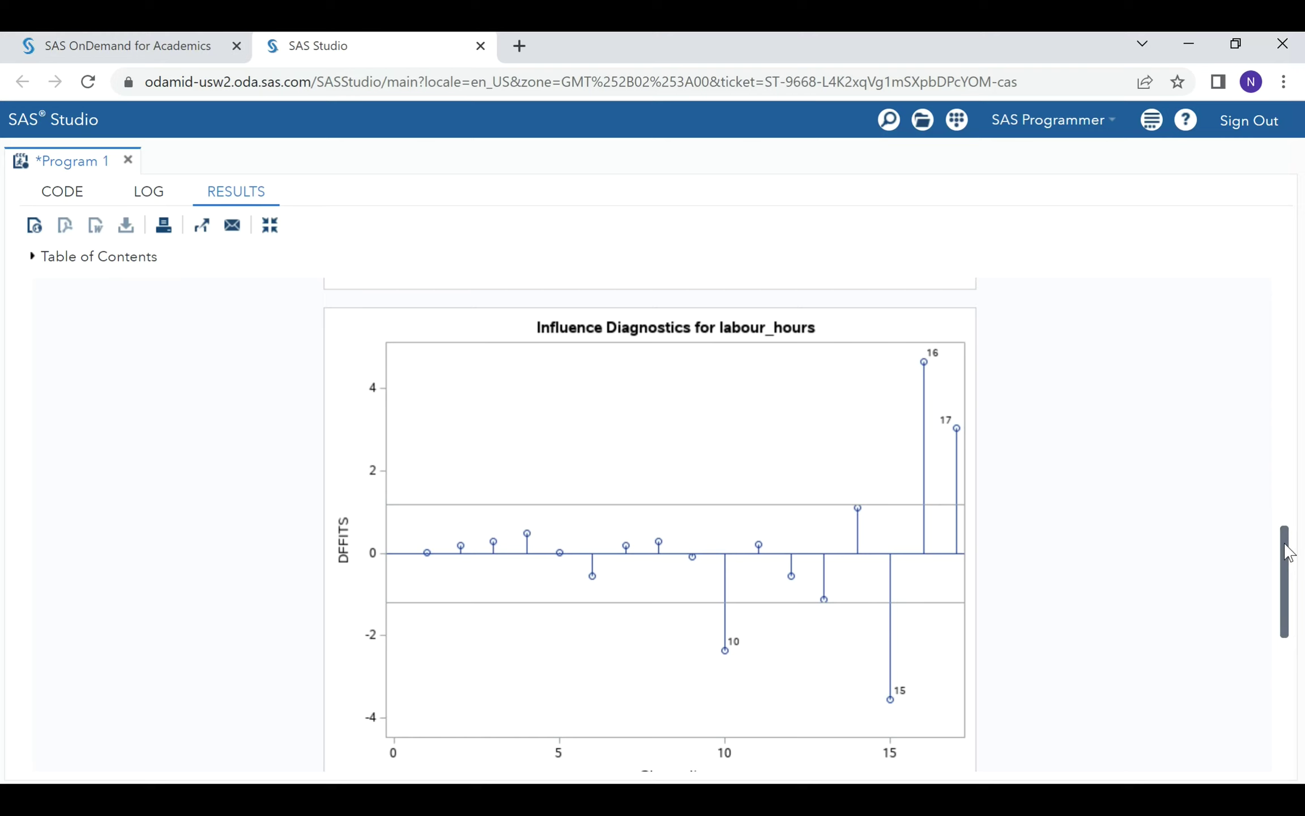
# Step: Scroll further down to the DFBETAS panel grid covering all six parameters
pyautogui.moveTo(1285, 545); pyautogui.dragTo(1297, 674)
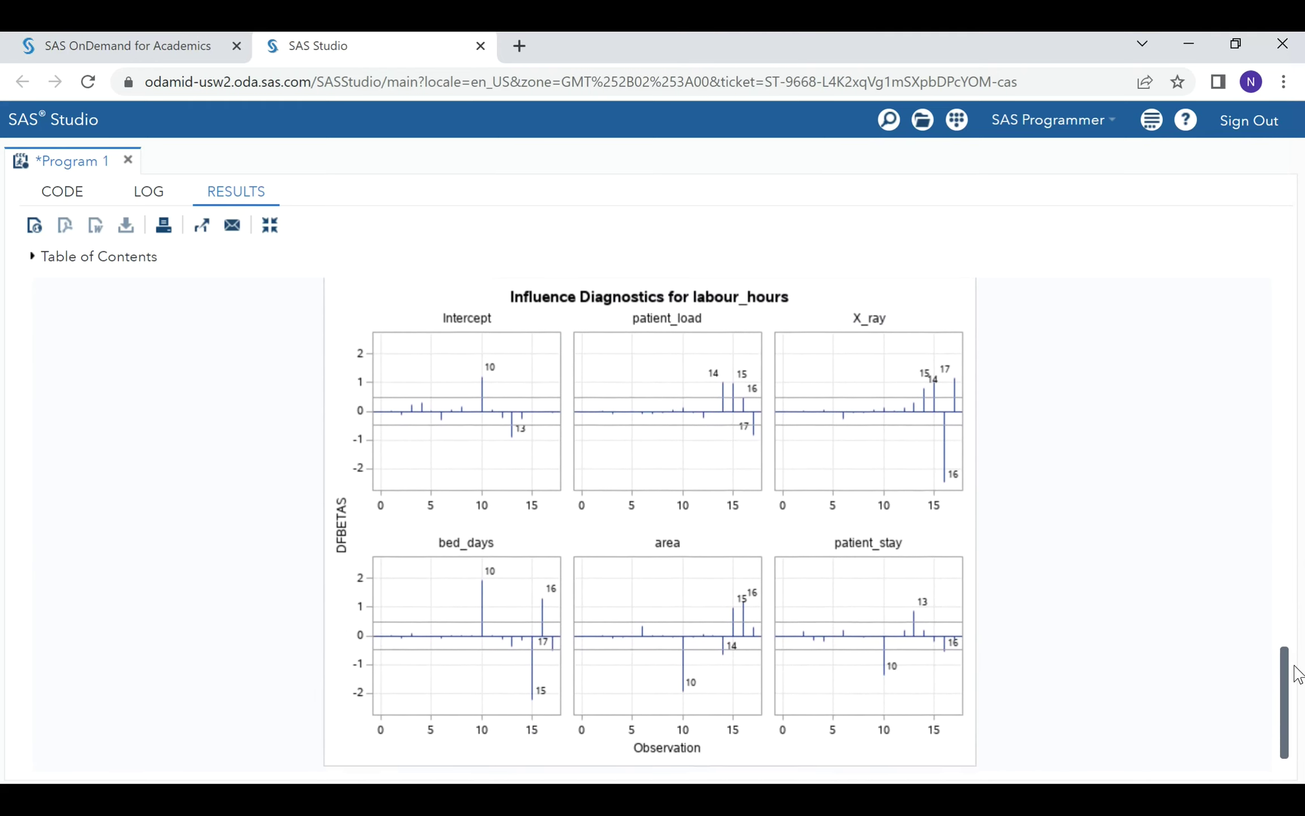